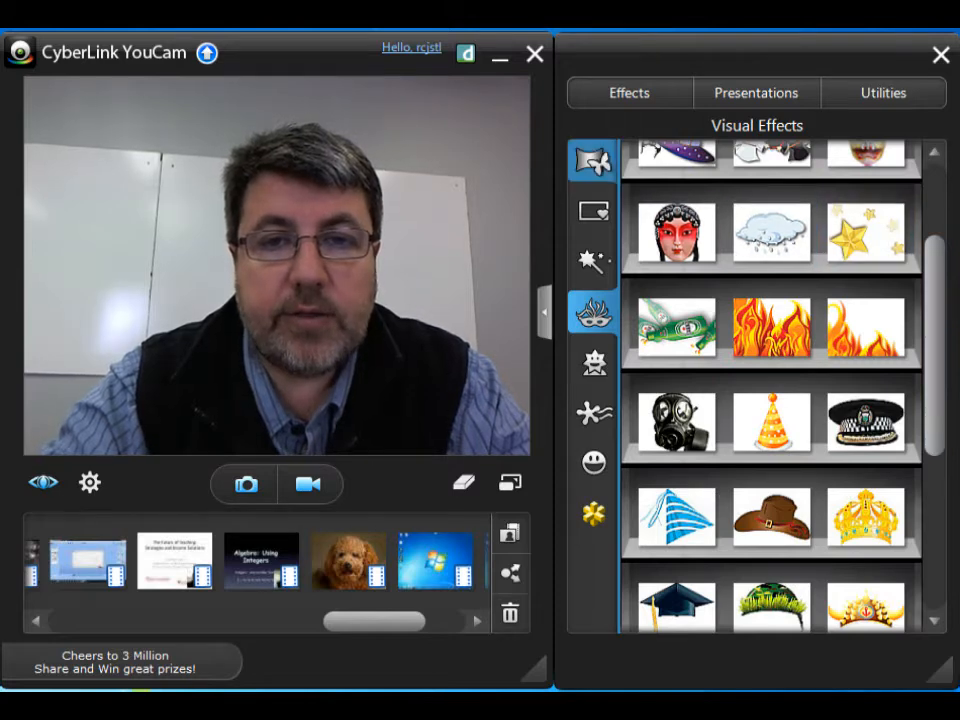
Try the scene effects on the webcam video: the autumn painter's easel, followed by the city billboard with yellow taxis
{"action": "left_click", "coordinate": [593, 160]}
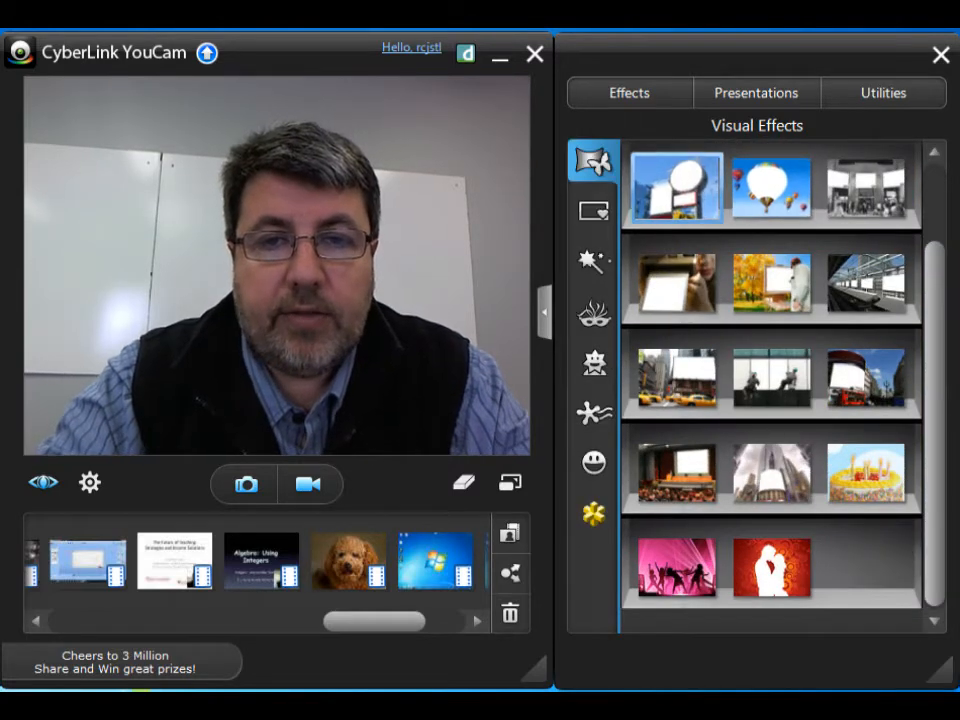
{"action": "left_click", "coordinate": [771, 281]}
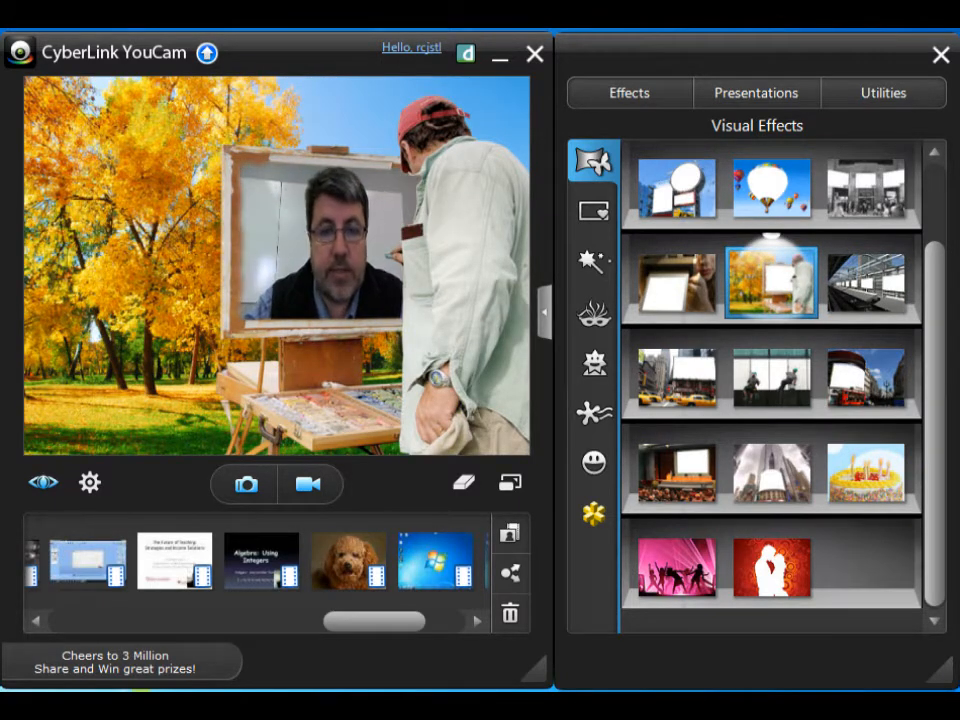
{"action": "left_click", "coordinate": [676, 377]}
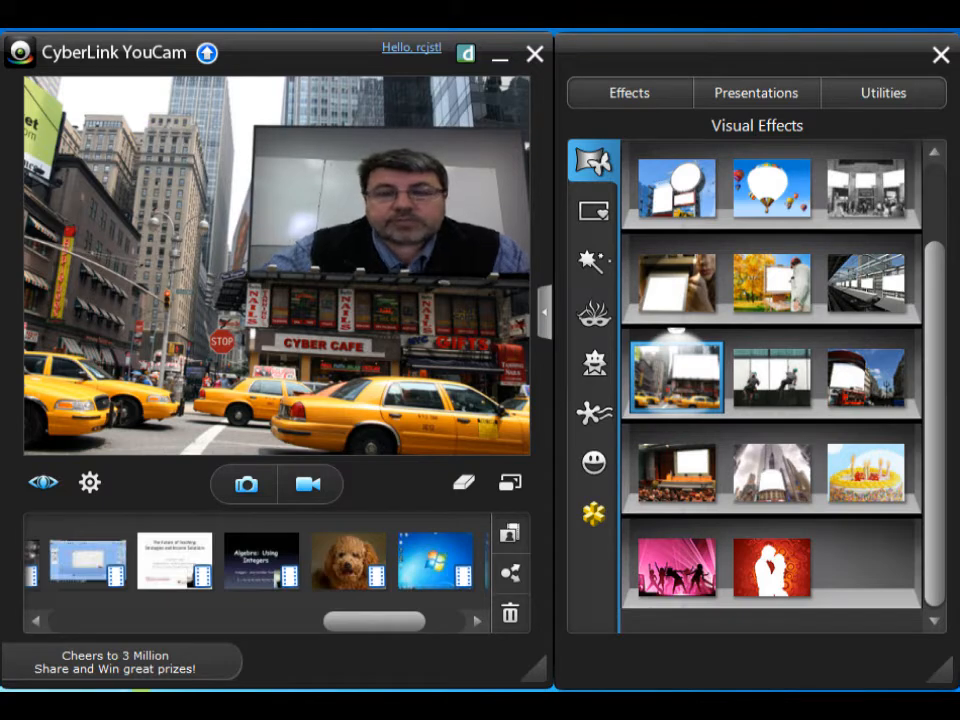
Try the mask and gadget effects on the webcam video: full flames, gas mask, partial flames and golden crown
{"action": "left_click", "coordinate": [594, 314]}
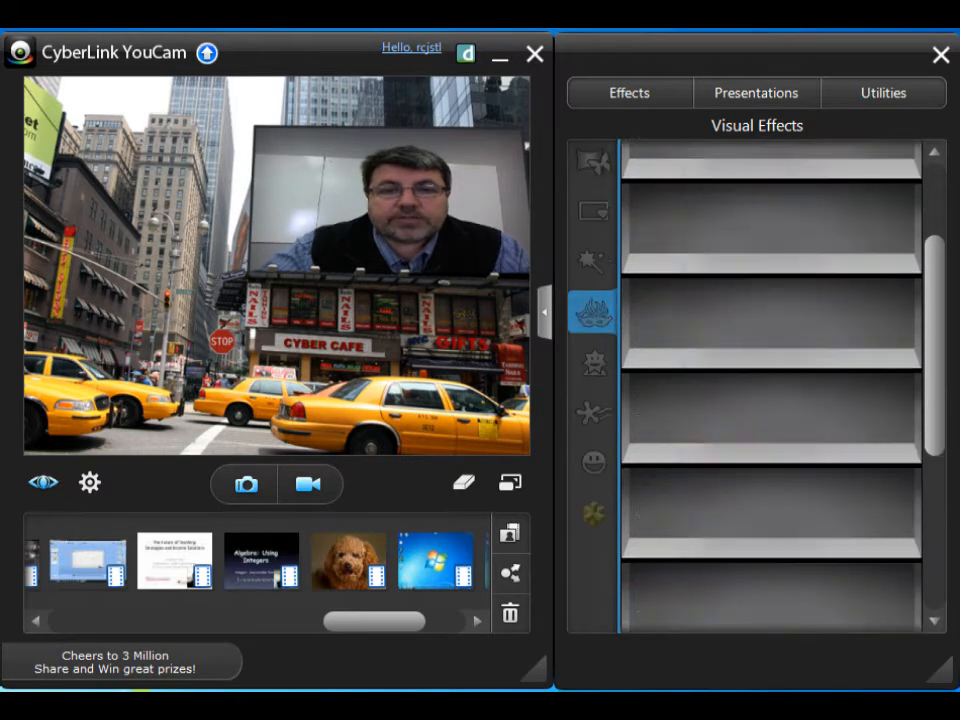
{"action": "left_click", "coordinate": [771, 325]}
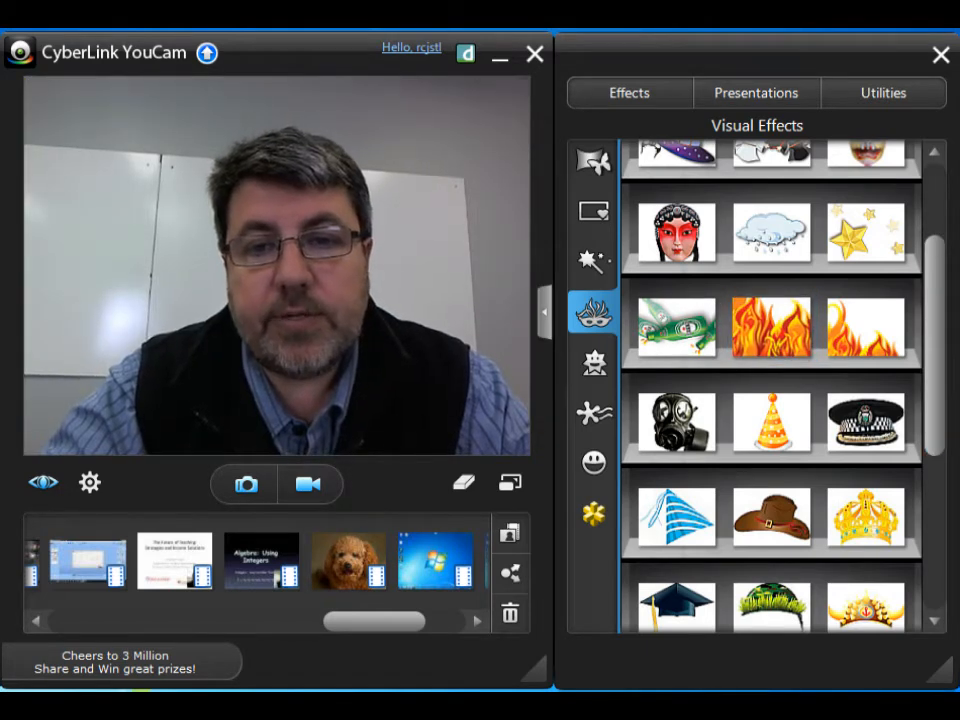
{"action": "left_click", "coordinate": [676, 420]}
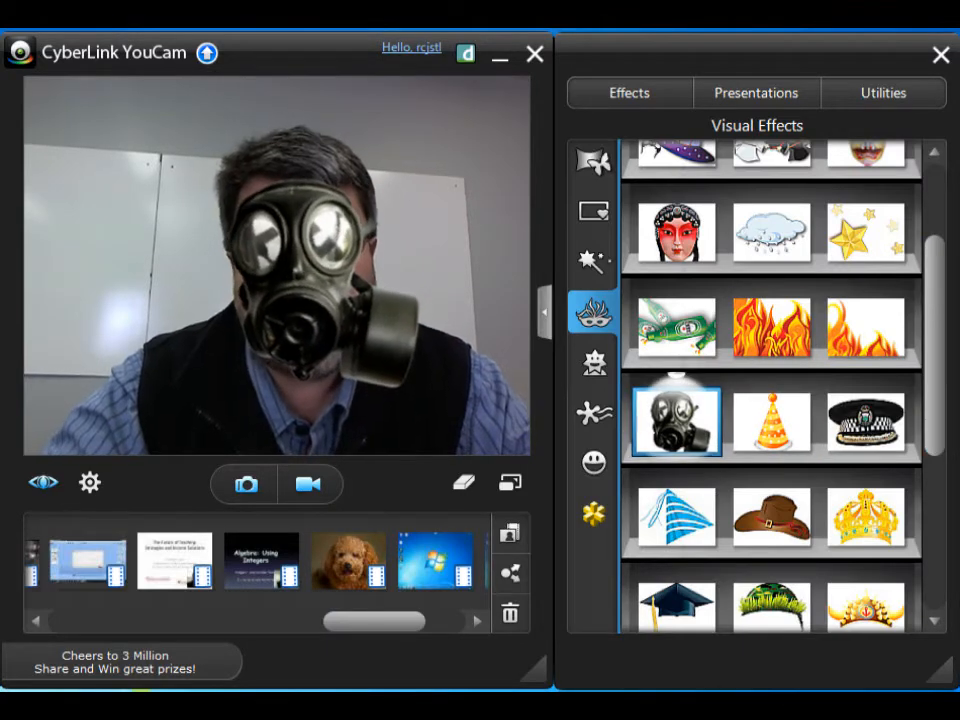
{"action": "left_click", "coordinate": [770, 325]}
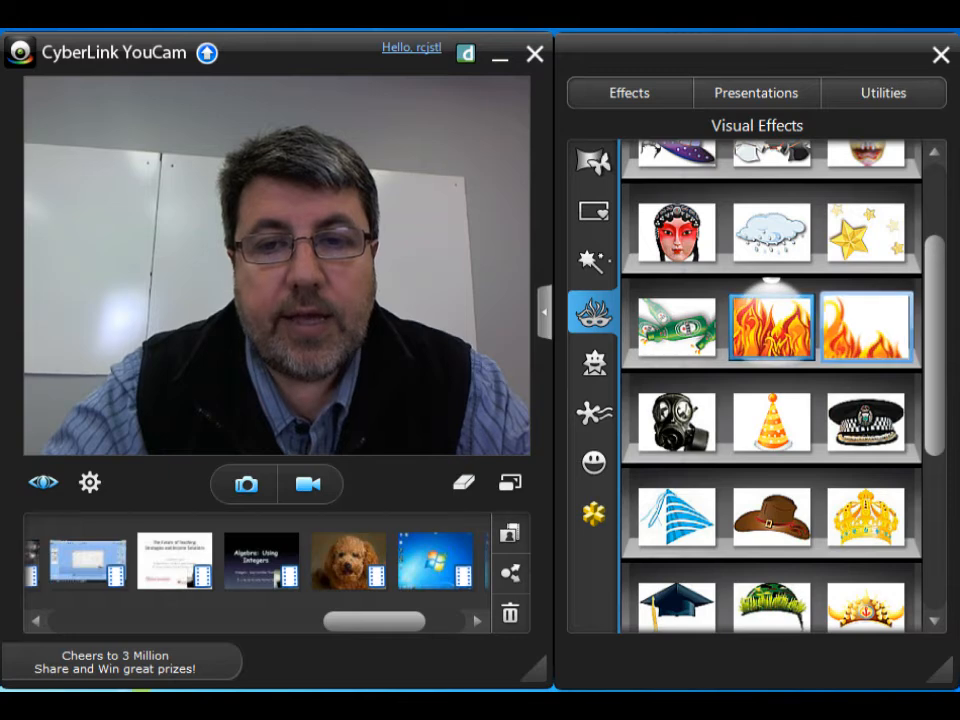
{"action": "left_click", "coordinate": [866, 325]}
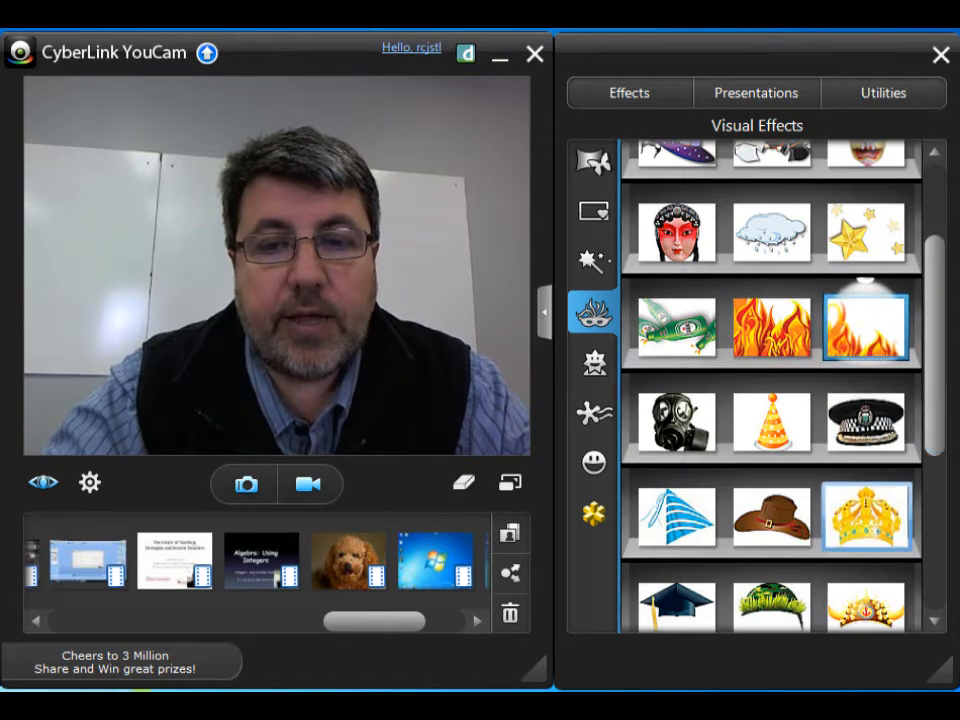
{"action": "left_click", "coordinate": [866, 516]}
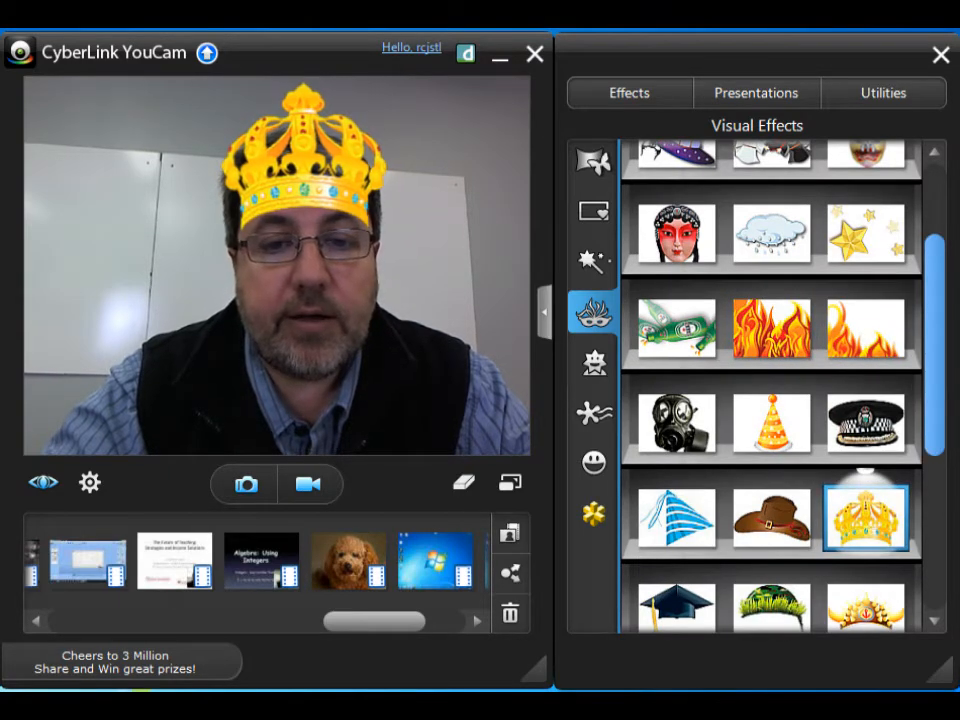
{"action": "scroll", "coordinate": [770, 385], "scroll_direction": "down", "scroll_amount": 4}
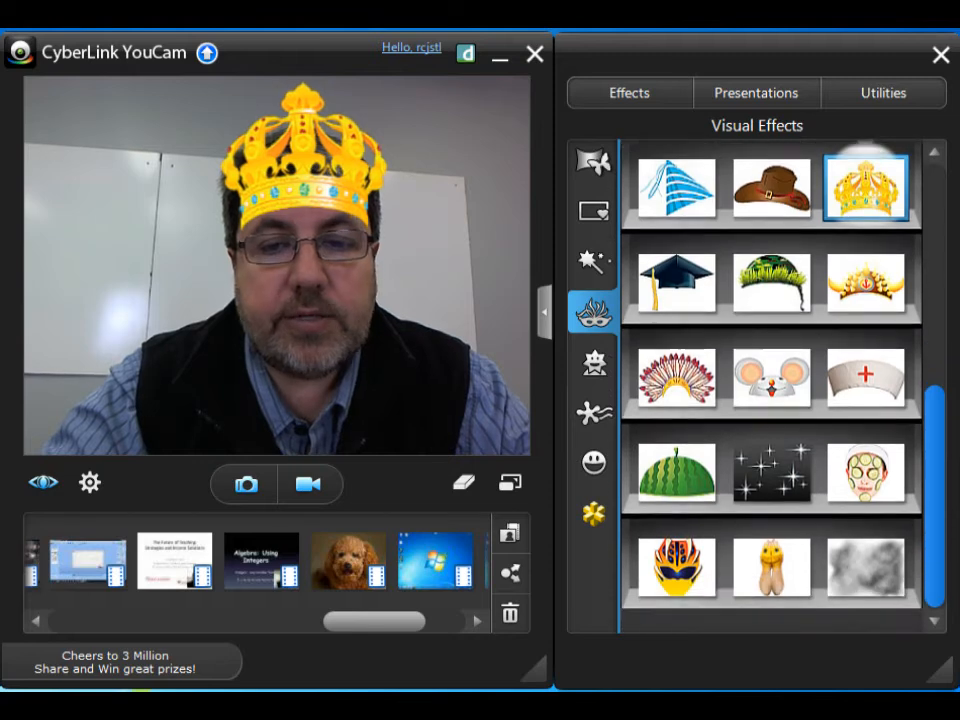
Try the brown-haired man and golden retriever avatars on the webcam video, and clear all effects
{"action": "left_click", "coordinate": [594, 363]}
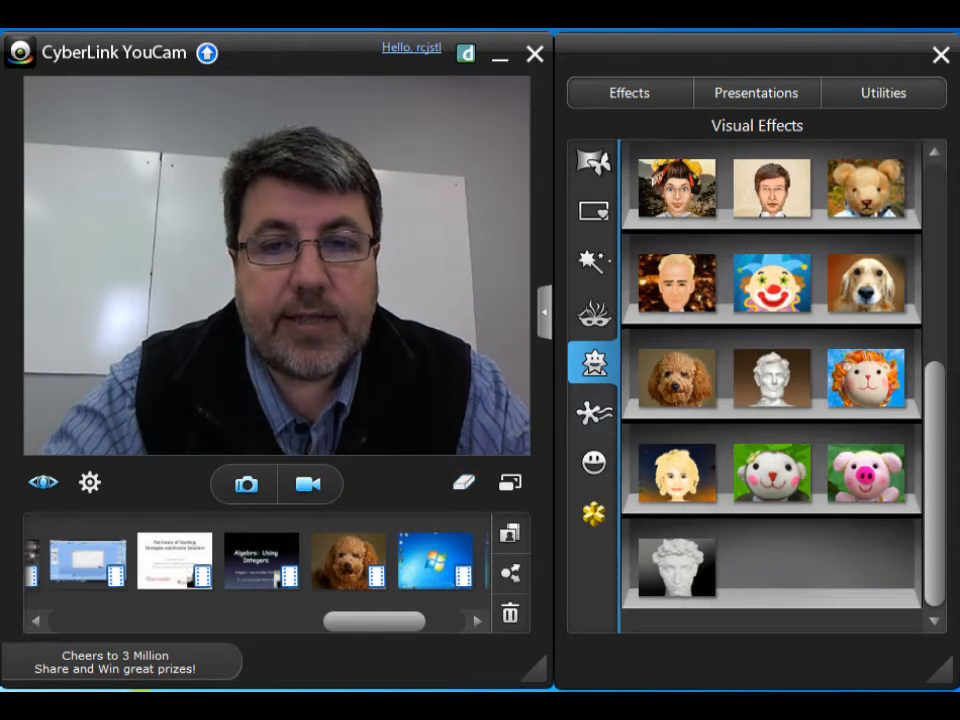
{"action": "left_click", "coordinate": [771, 186]}
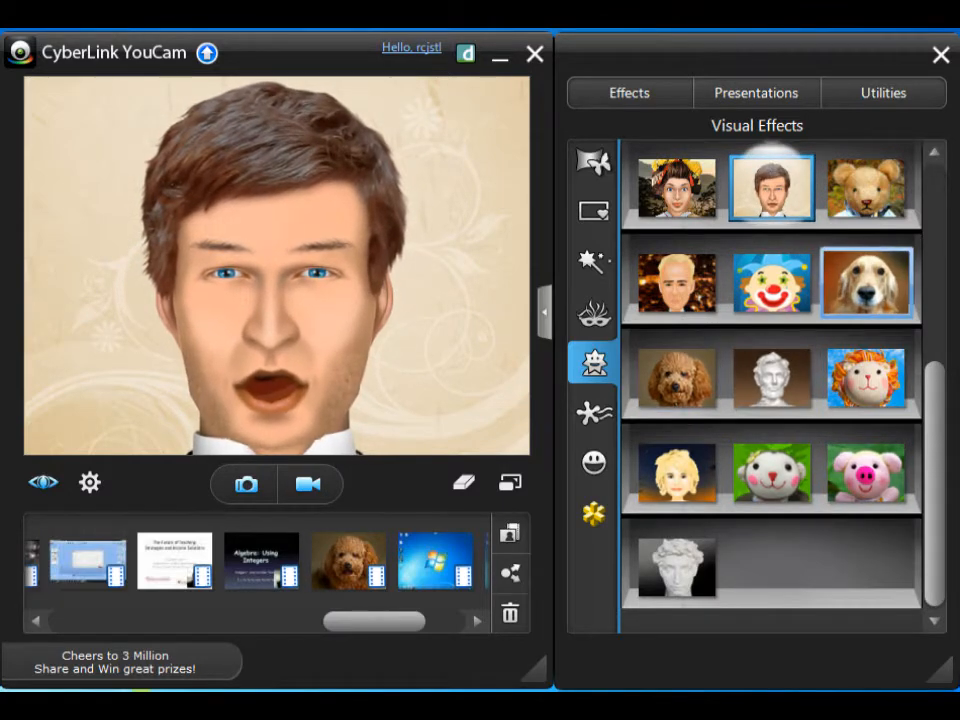
{"action": "left_click", "coordinate": [866, 283]}
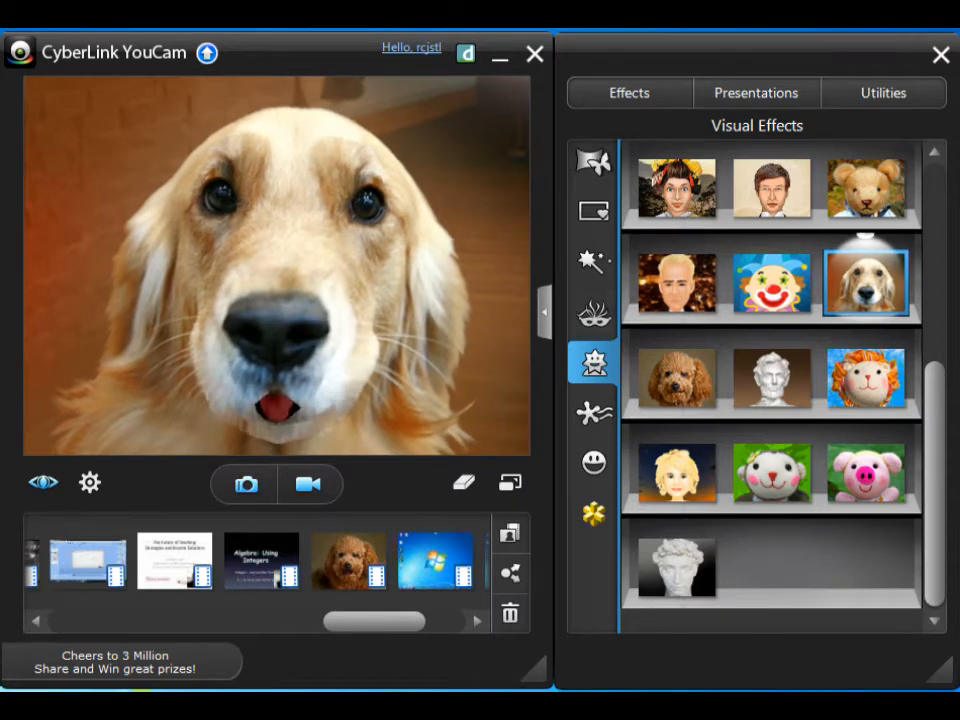
{"action": "left_click", "coordinate": [463, 482]}
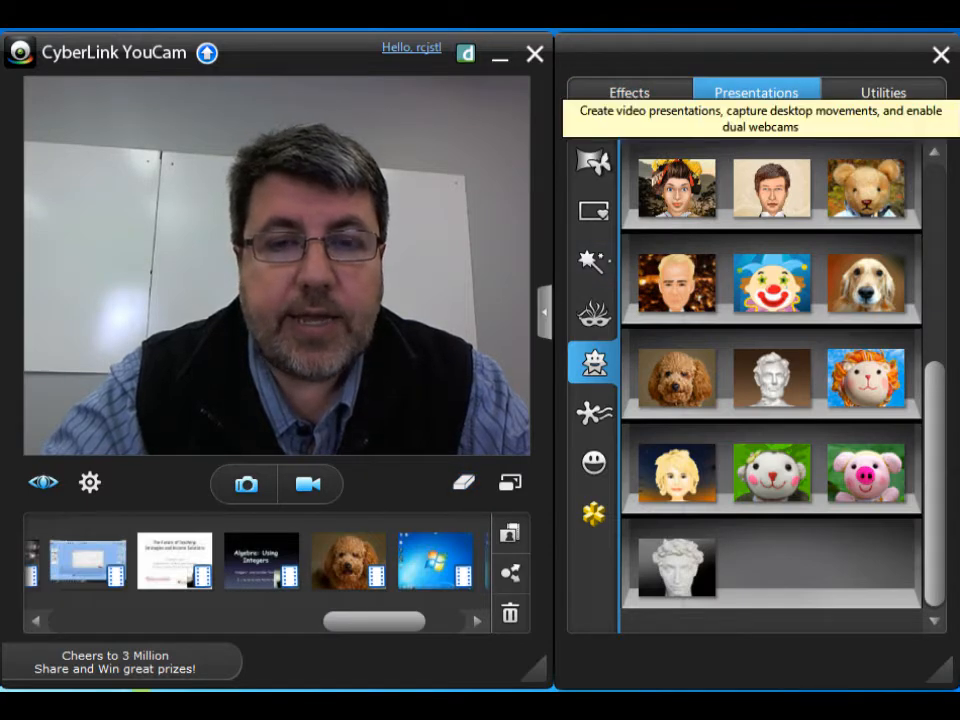
Start a new presentation and import the slides from integers.pptx in the CFE Dropbox folder
{"action": "left_click", "coordinate": [756, 92]}
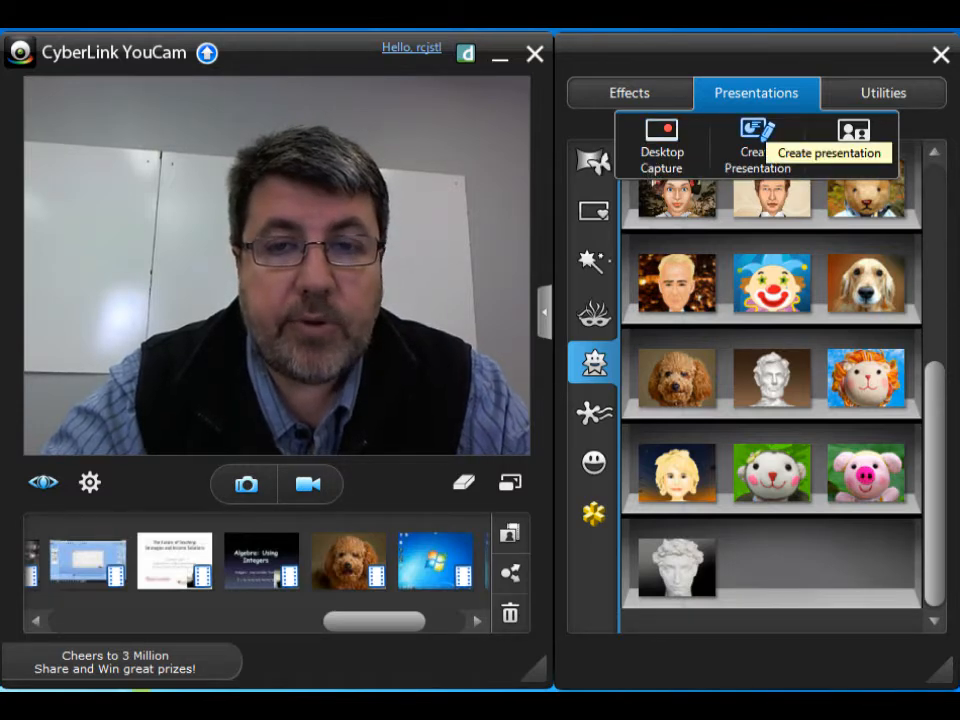
{"action": "left_click", "coordinate": [758, 150]}
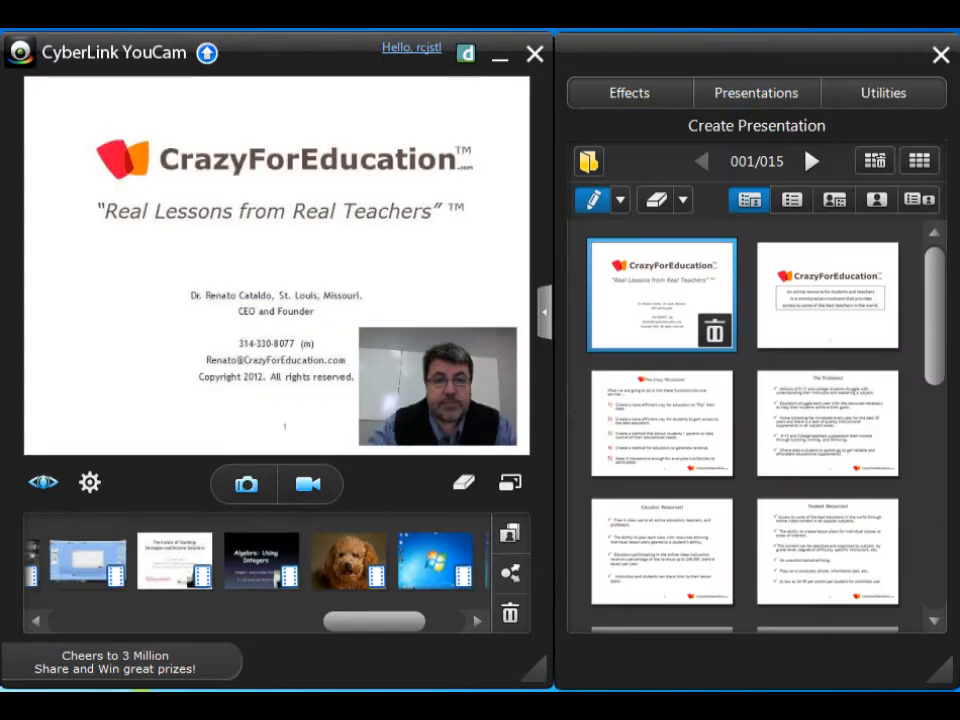
{"action": "left_click", "coordinate": [589, 161]}
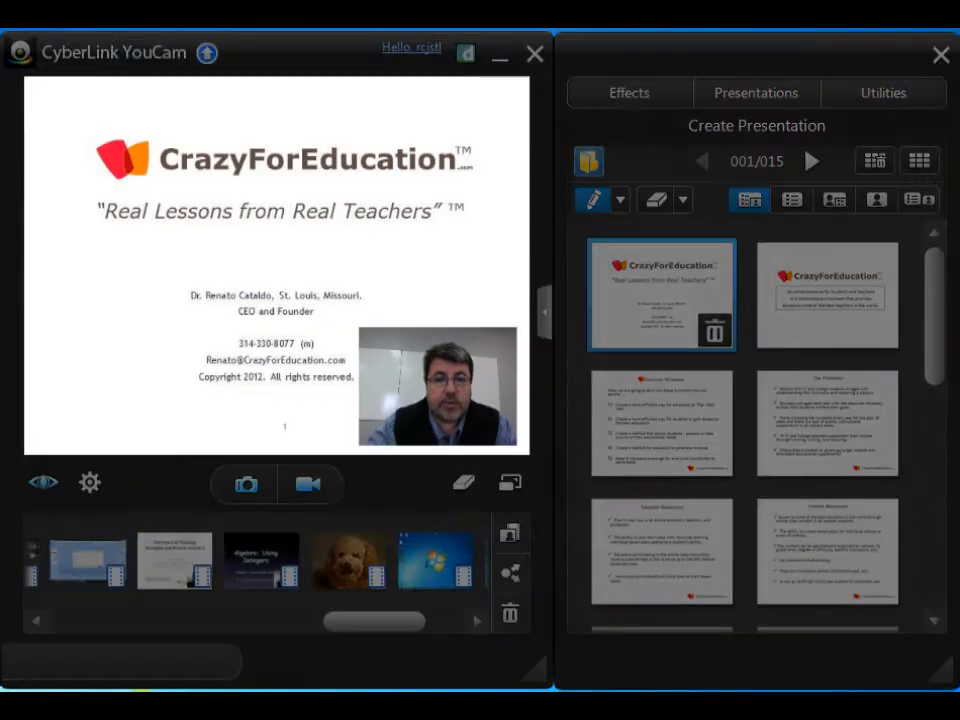
{"action": "scroll", "coordinate": [560, 225], "scroll_direction": "down", "scroll_amount": 9}
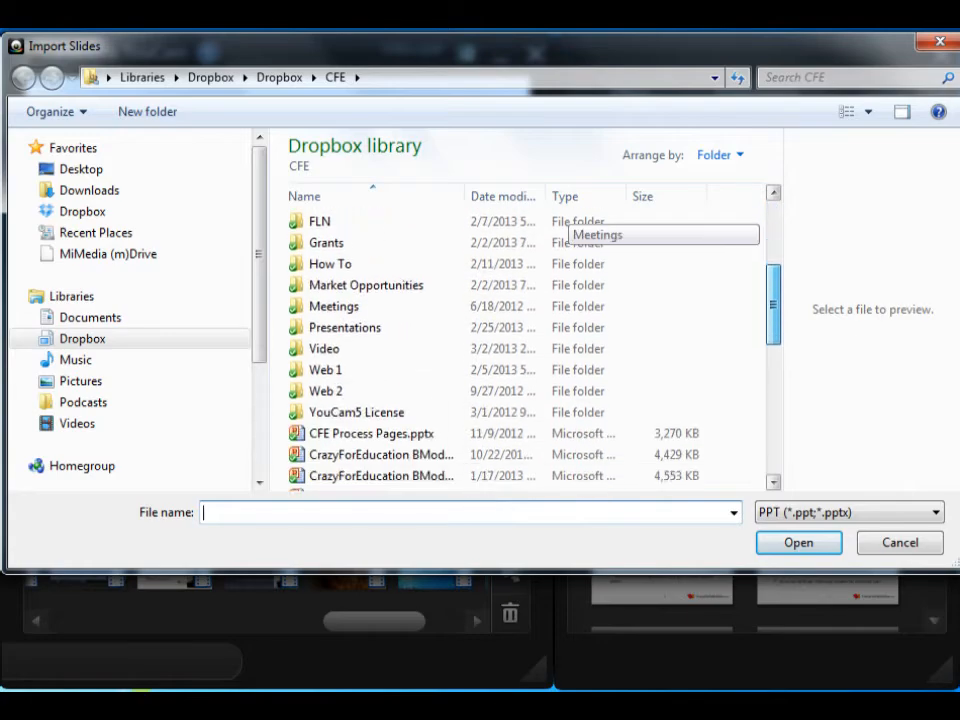
{"action": "scroll", "coordinate": [560, 225], "scroll_direction": "down", "scroll_amount": 1}
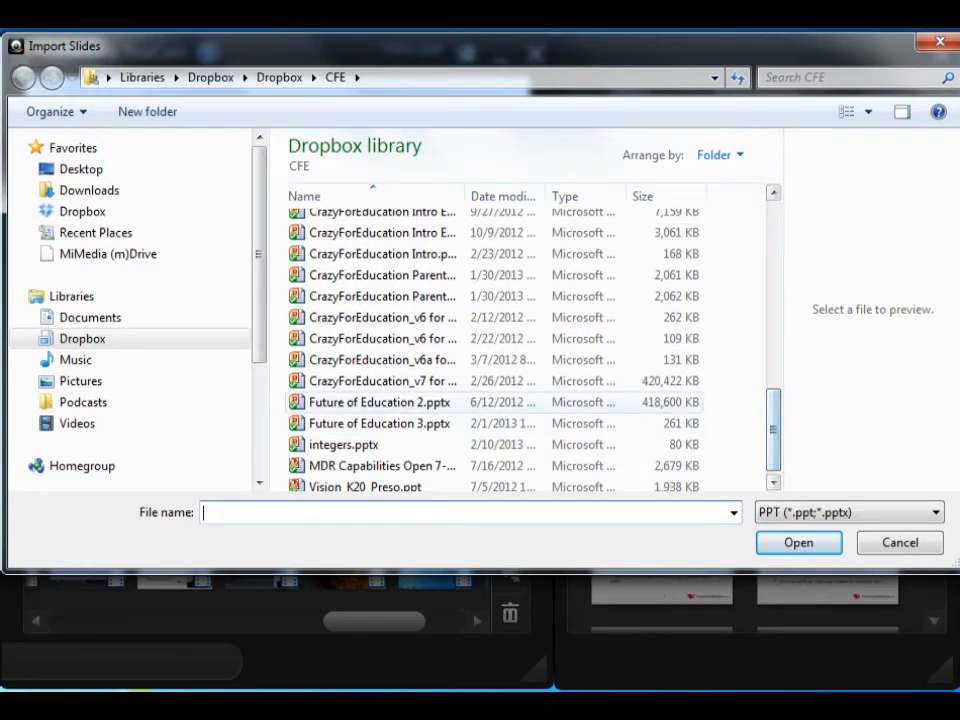
{"action": "double_click", "coordinate": [345, 446]}
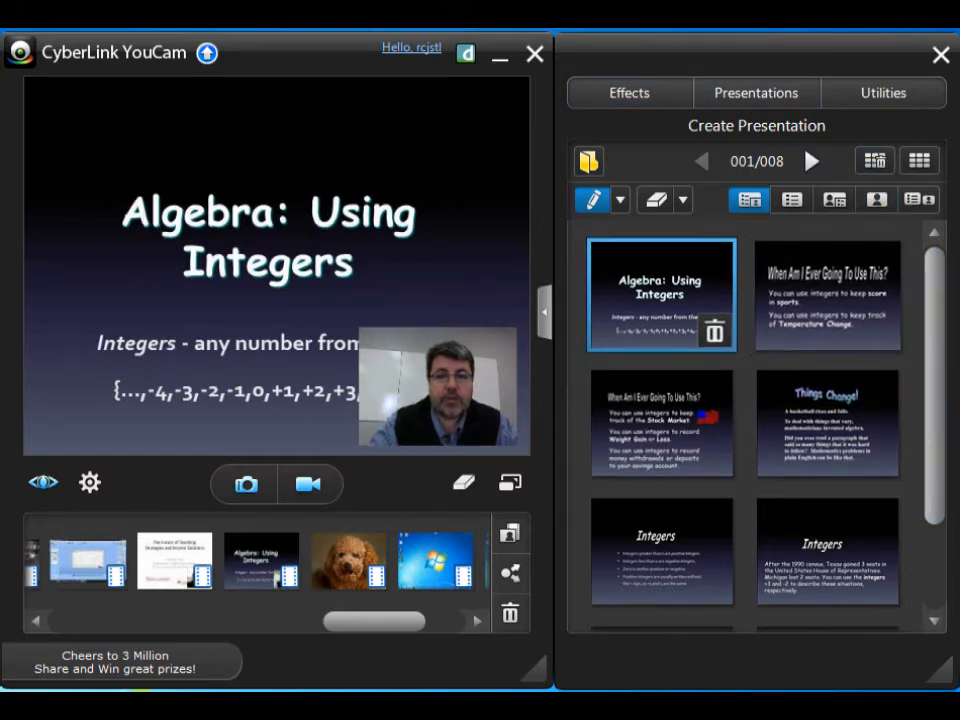
Cycle through the speaker-only, inset-slide, slide-only and inset-speaker layouts, ending with the slide and speaker side by side
{"action": "left_click", "coordinate": [876, 199]}
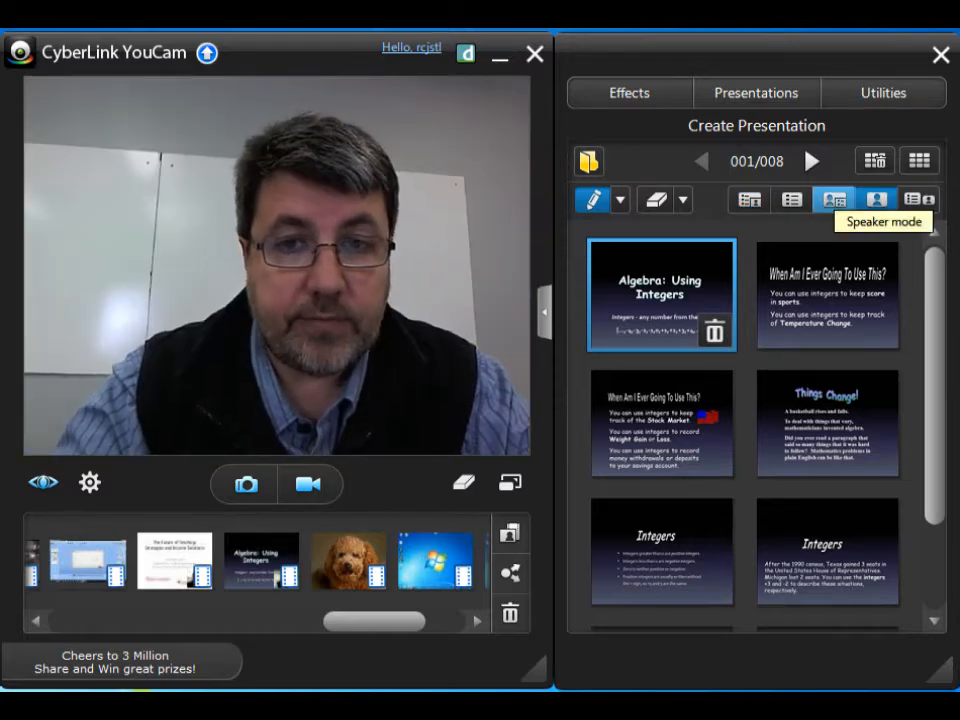
{"action": "left_click", "coordinate": [834, 199]}
{"action": "left_click", "coordinate": [792, 199]}
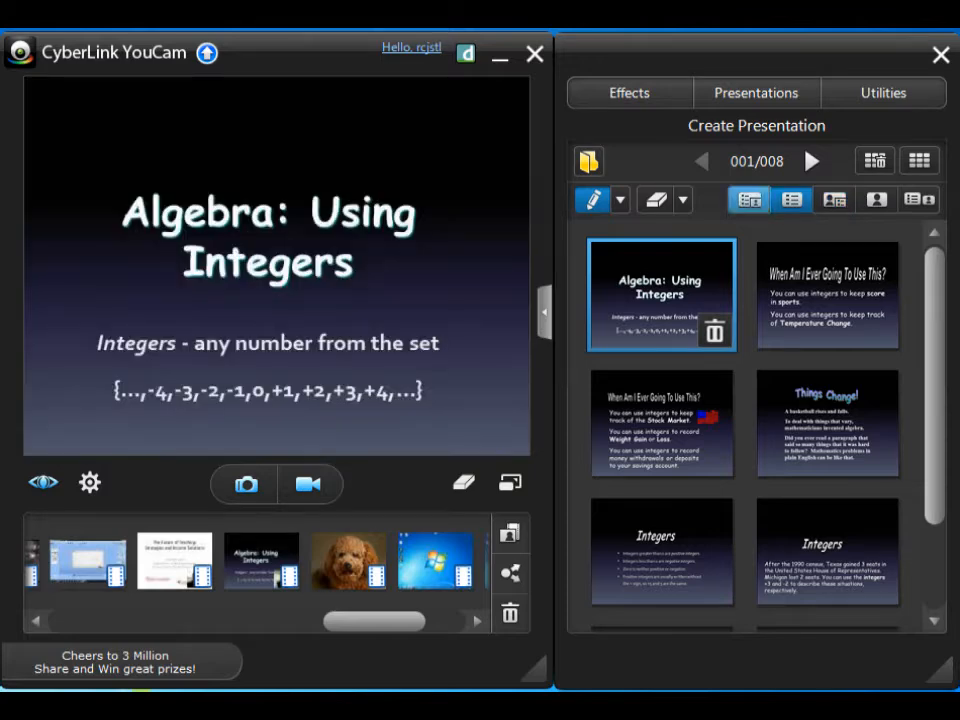
{"action": "left_click", "coordinate": [750, 199]}
{"action": "left_click", "coordinate": [917, 199]}
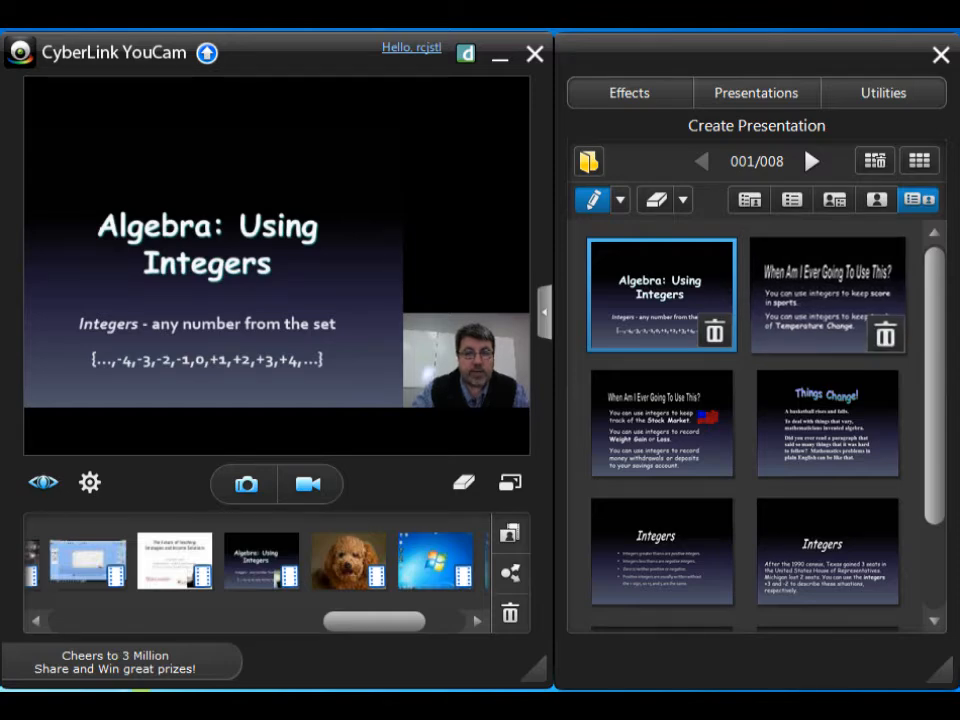
Show slides 3 and 4, and advance through the deck to slide 8, "Absolute Value"
{"action": "left_click", "coordinate": [661, 422]}
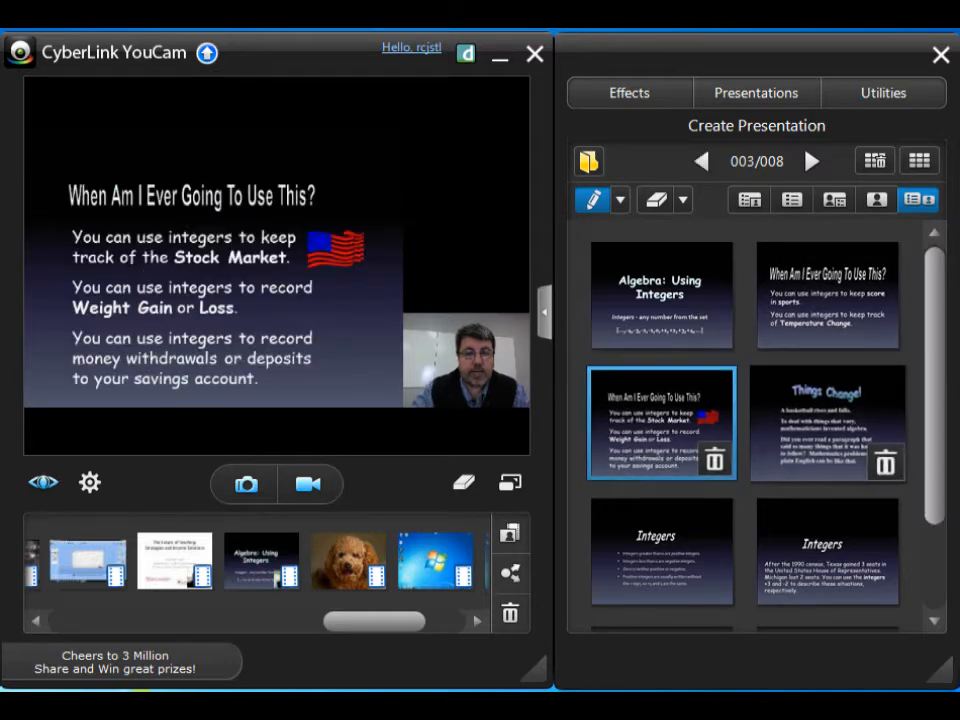
{"action": "left_click", "coordinate": [827, 422]}
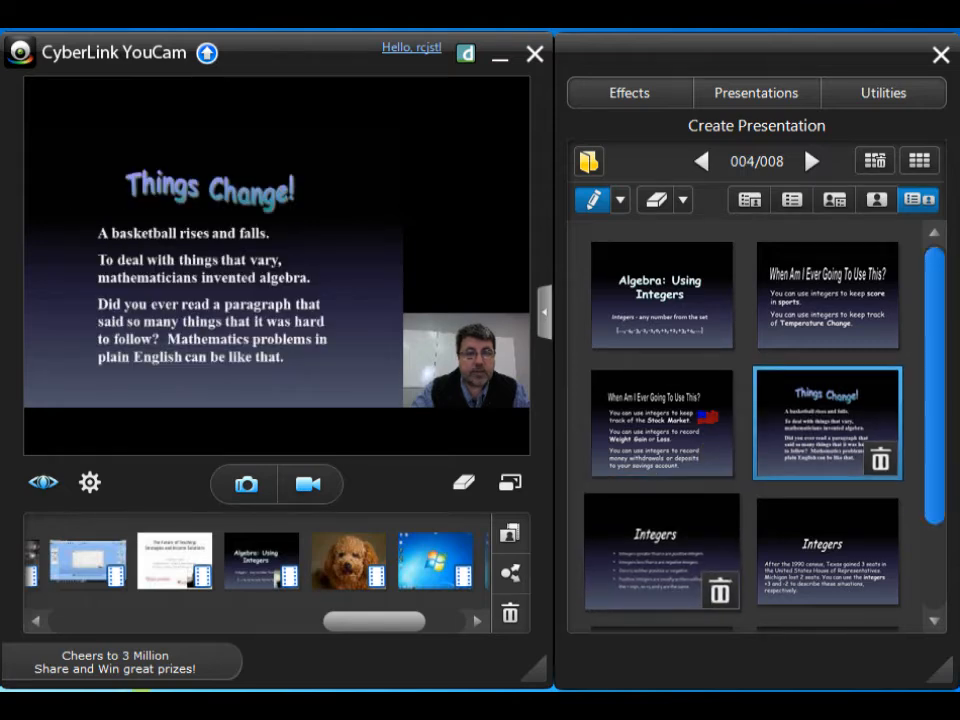
{"action": "key", "text": "Right"}
{"action": "key", "text": "Right"}
{"action": "key", "text": "Right"}
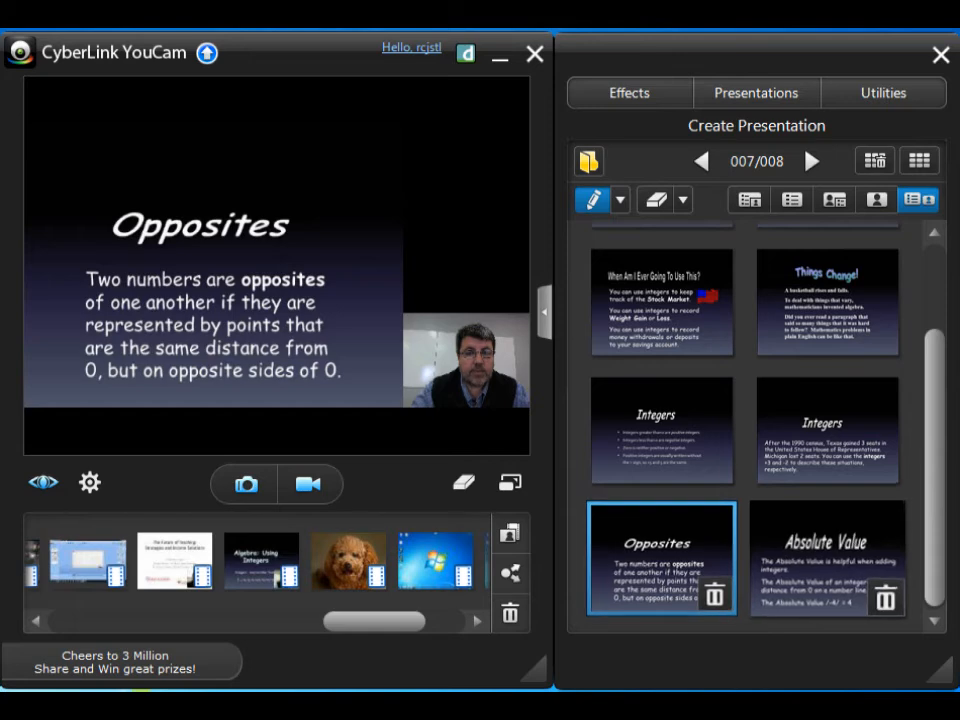
{"action": "key", "text": "Right"}
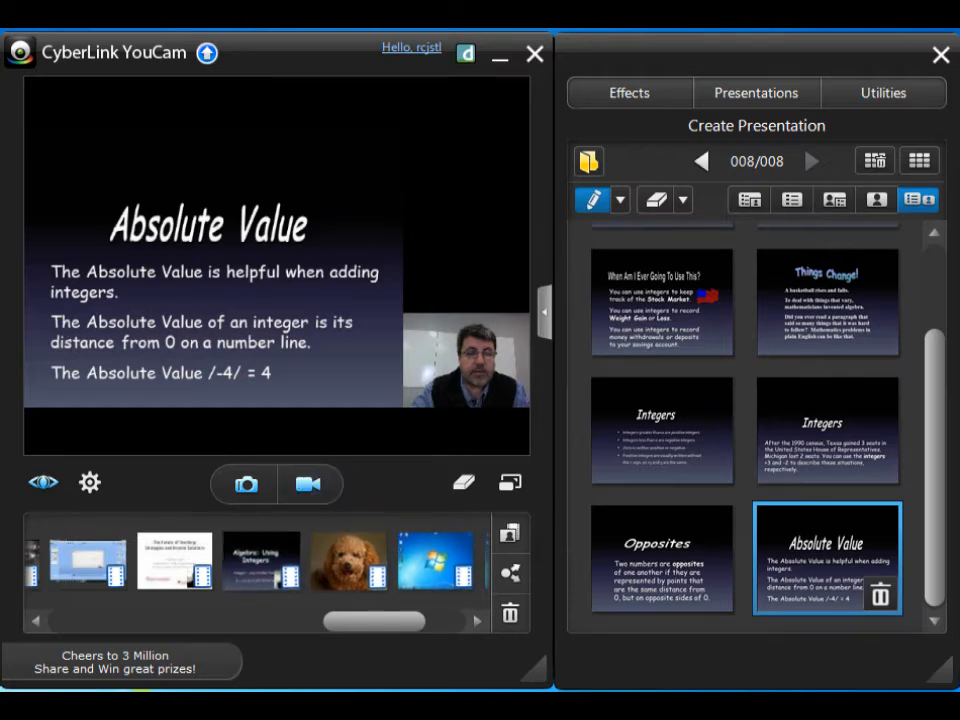
Circle the "Absolute Value" title on slide 8 freehand with the red pen
{"action": "scroll", "coordinate": [257, 561], "scroll_direction": "up", "scroll_amount": 2}
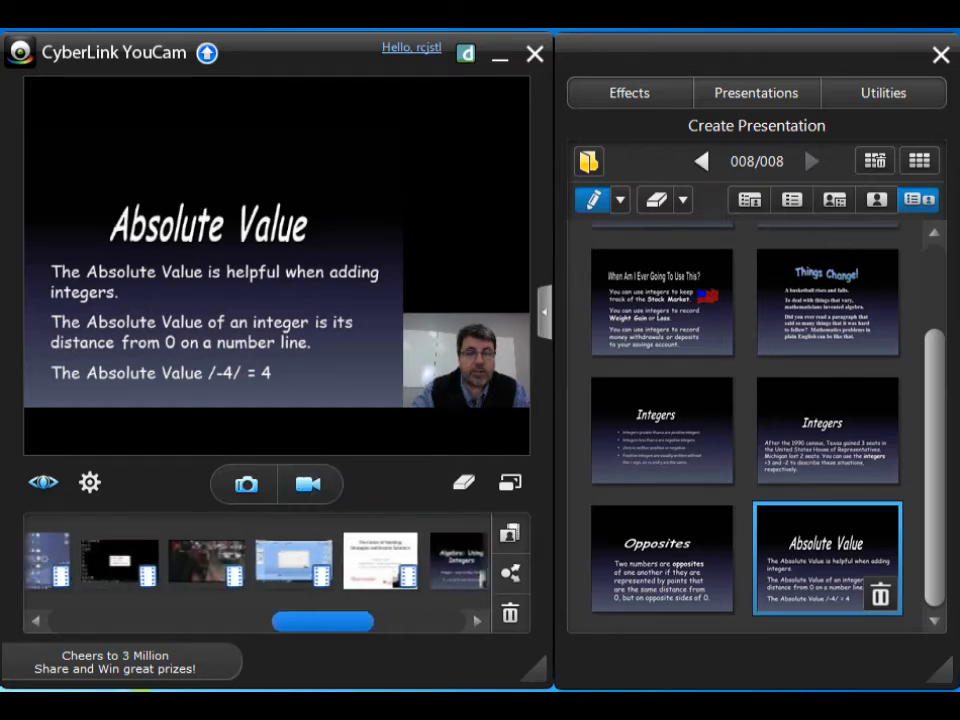
{"action": "scroll", "coordinate": [257, 561], "scroll_direction": "down", "scroll_amount": 2}
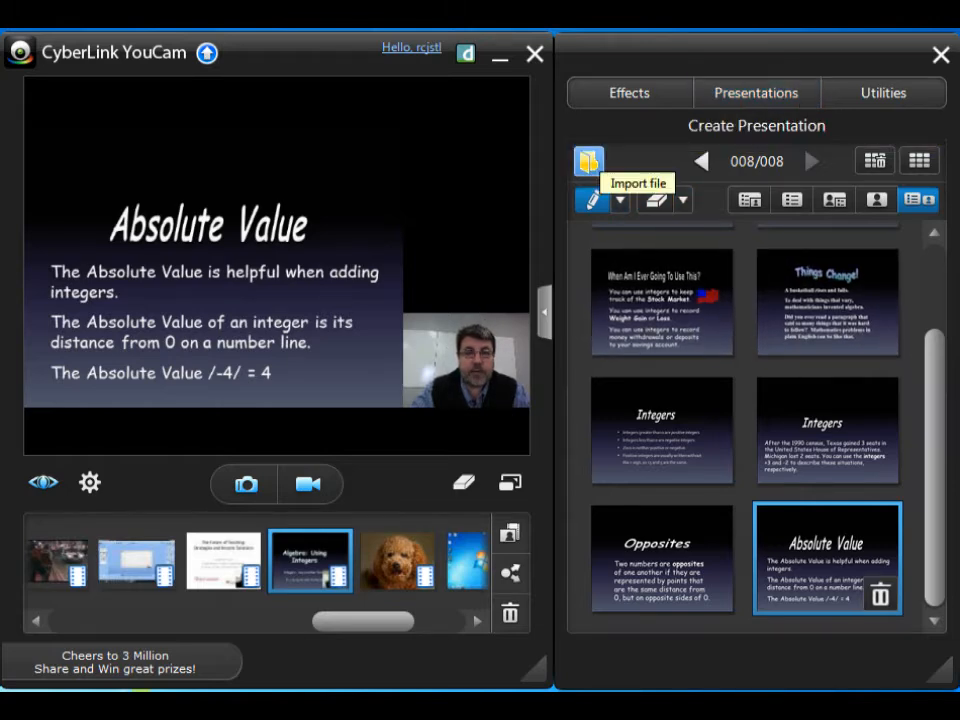
{"action": "scroll", "coordinate": [745, 430], "scroll_direction": "up", "scroll_amount": 5}
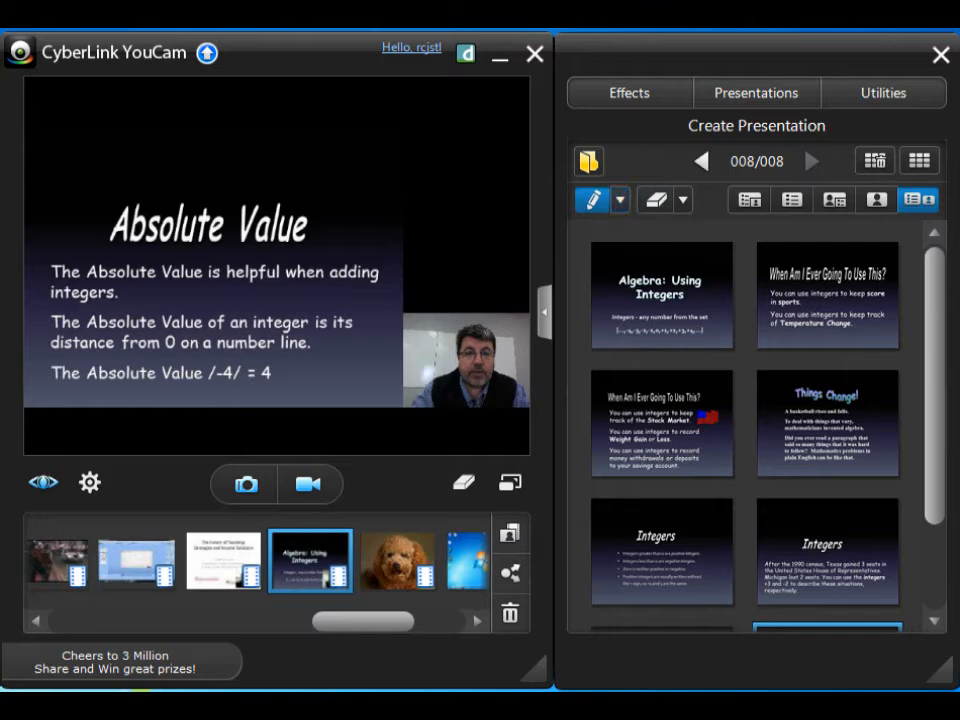
{"action": "mouse_move", "coordinate": [108, 243]}
{"action": "left_mouse_down"}
{"action": "mouse_move", "coordinate": [341, 240]}
{"action": "mouse_move", "coordinate": [326, 207]}
{"action": "mouse_move", "coordinate": [157, 200]}
{"action": "left_mouse_up"}
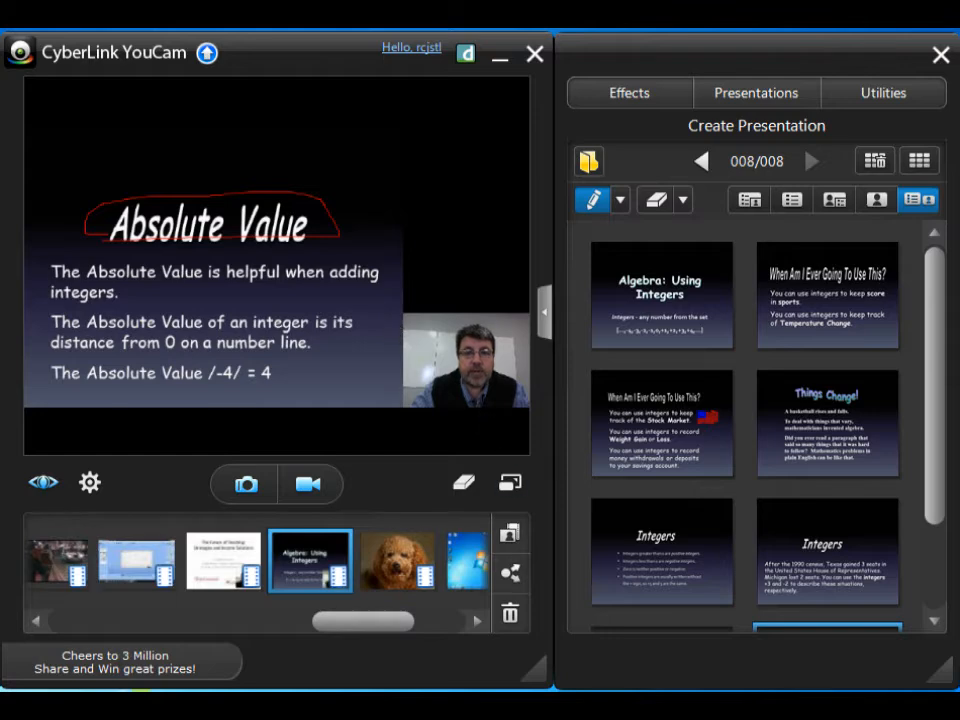
Show slide 2 in the inset-slide and inset-speaker layouts, and return to the side-by-side slide and speaker layout
{"action": "left_click", "coordinate": [827, 292]}
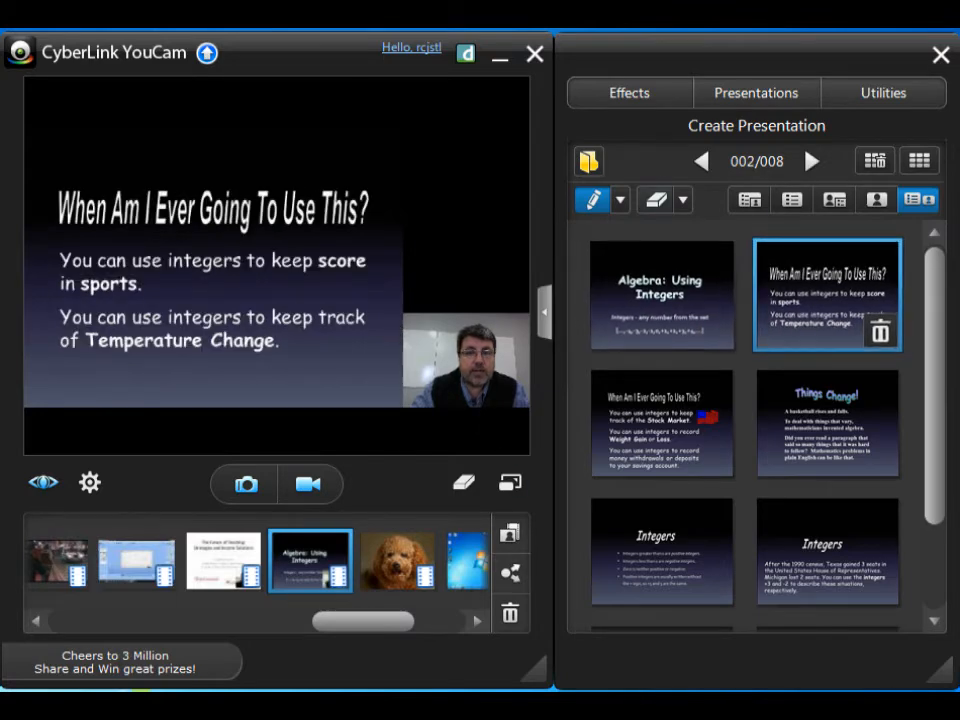
{"action": "left_click", "coordinate": [834, 199]}
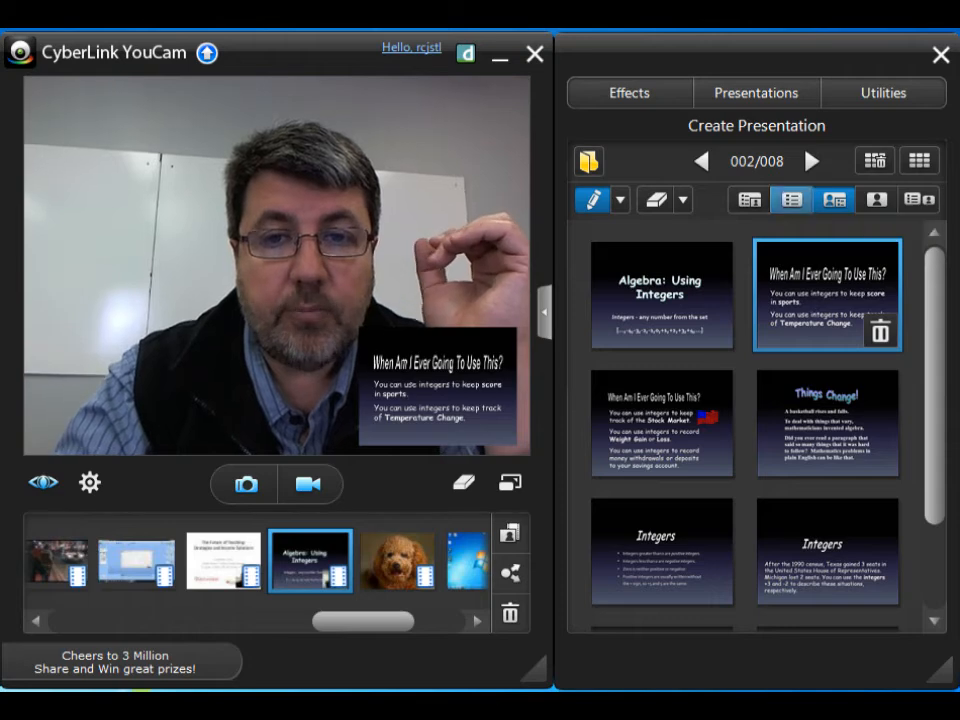
{"action": "left_click", "coordinate": [749, 199]}
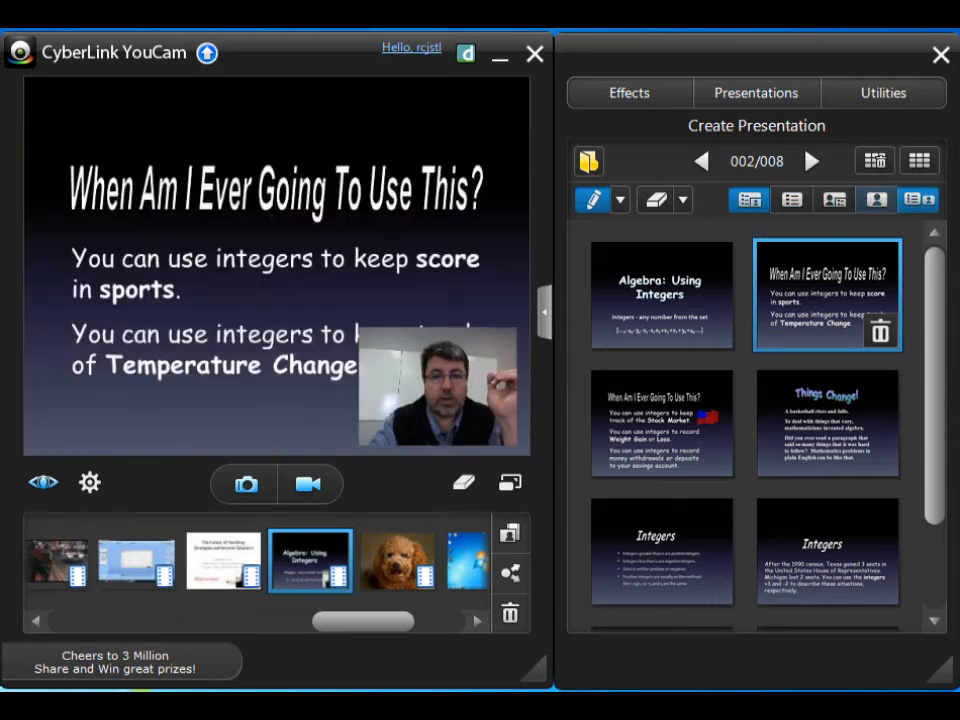
{"action": "left_click", "coordinate": [917, 199]}
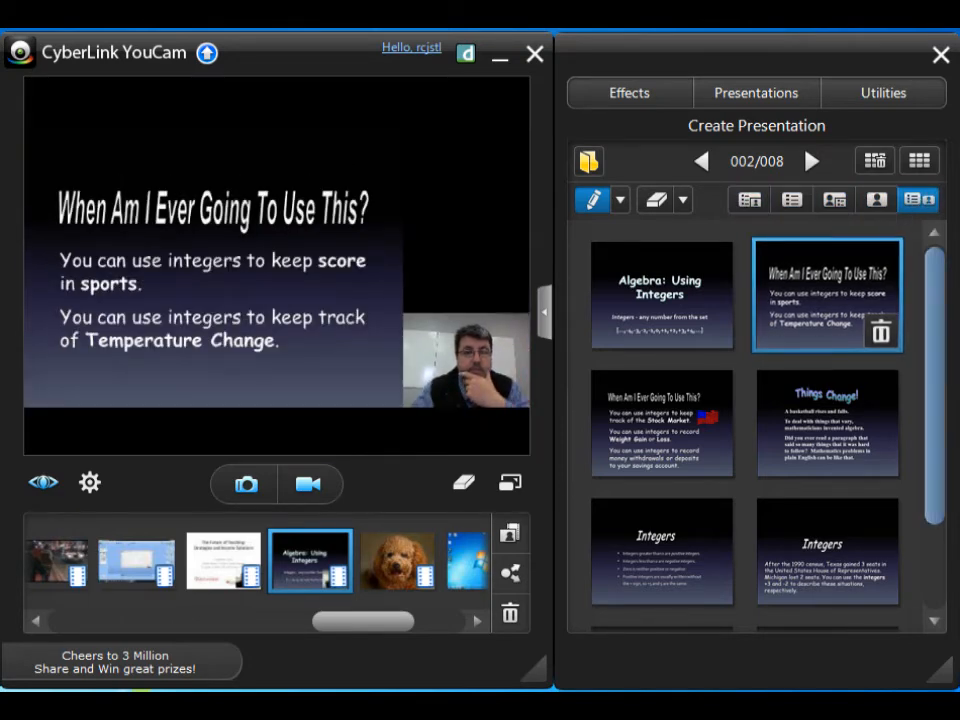
Leave the presentation for the visual effects library and show its comic-style animation effects
{"action": "scroll", "coordinate": [745, 430], "scroll_direction": "down", "scroll_amount": 2}
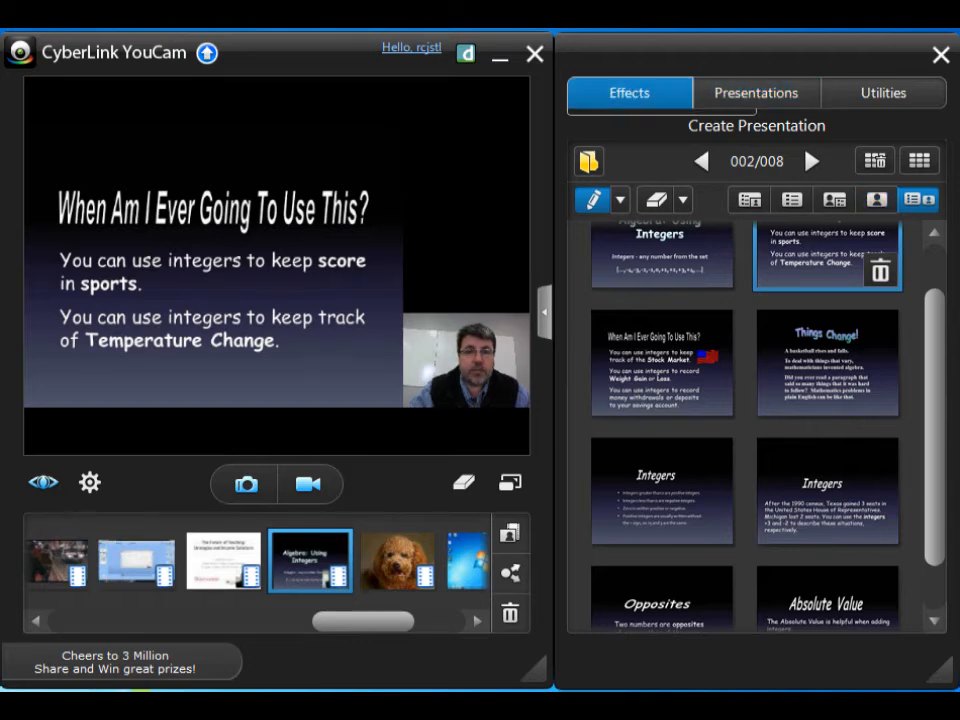
{"action": "mouse_move", "coordinate": [602, 107]}
{"action": "left_click", "coordinate": [612, 138]}
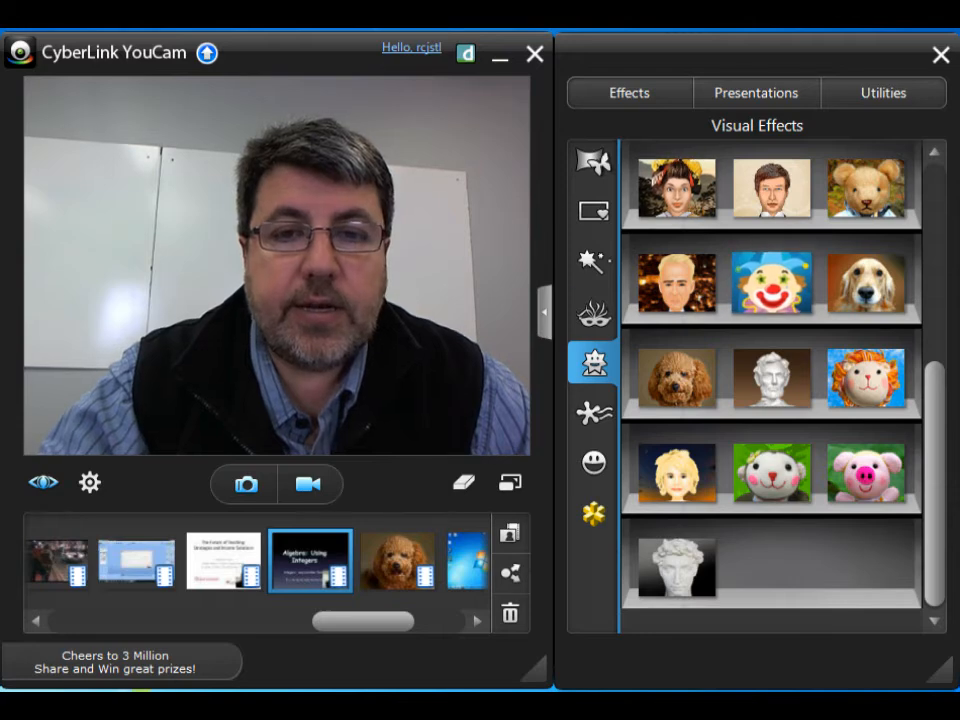
{"action": "left_click", "coordinate": [594, 410]}
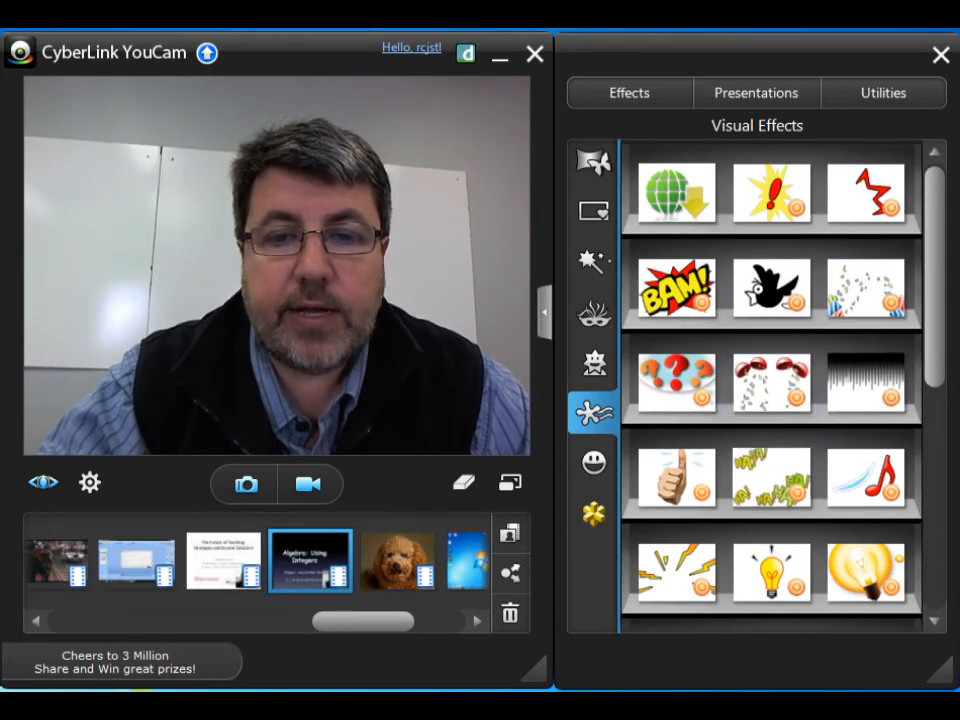
Play the black vertical lines, red zigzag and "BAM!" animations on the webcam picture, and browse the remaining animation effects
{"action": "left_click", "coordinate": [866, 381]}
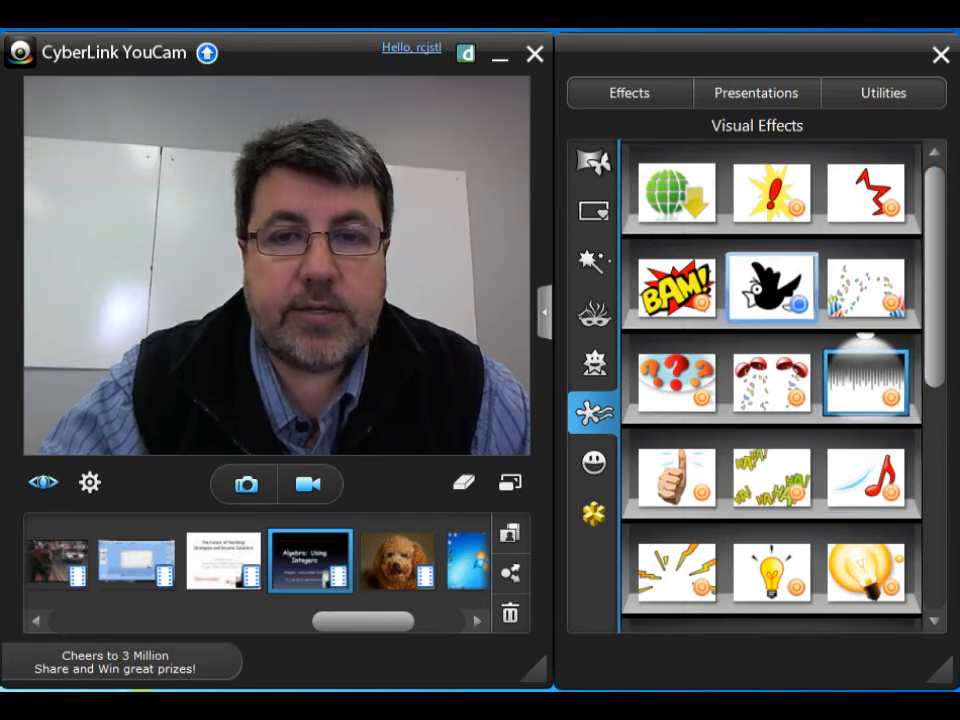
{"action": "left_click", "coordinate": [866, 192]}
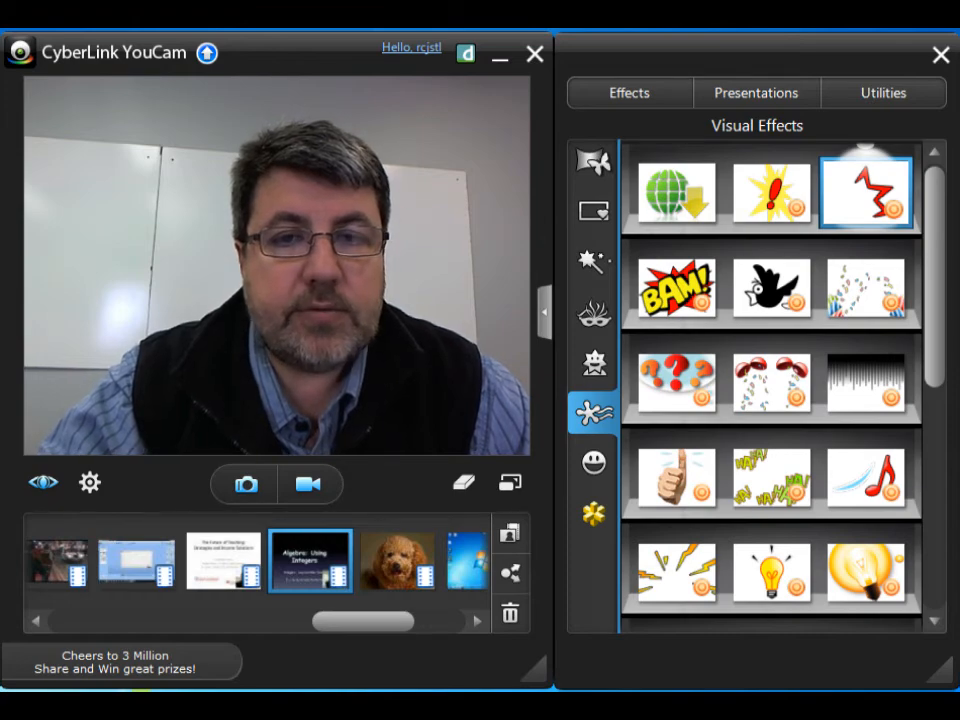
{"action": "left_click", "coordinate": [676, 288]}
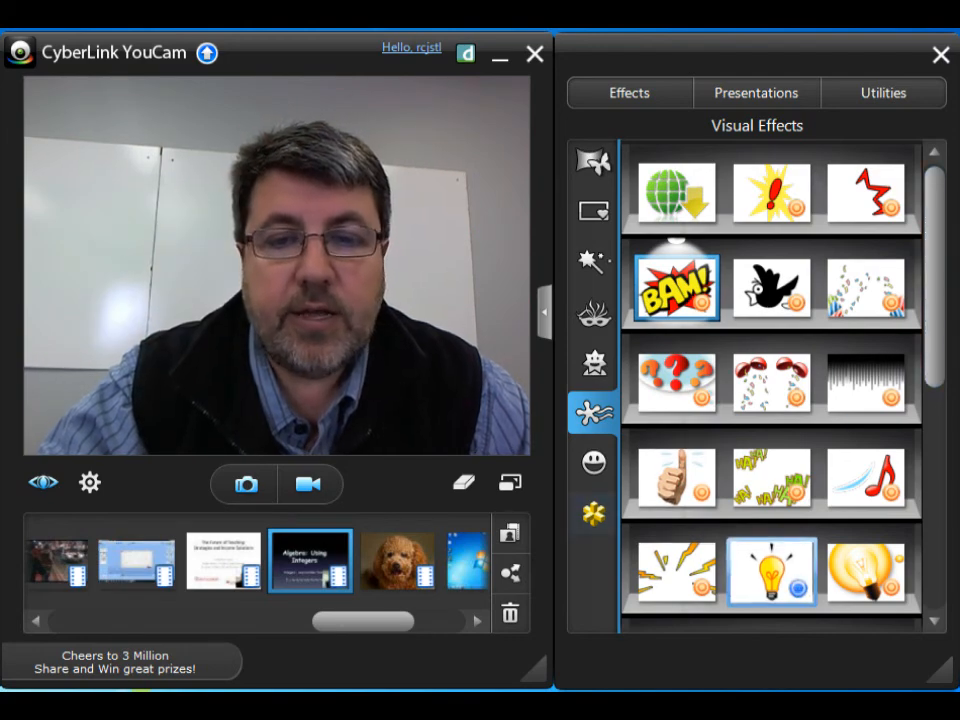
{"action": "scroll", "coordinate": [770, 390], "scroll_direction": "down", "scroll_amount": 1}
{"action": "scroll", "coordinate": [770, 390], "scroll_direction": "down", "scroll_amount": 2}
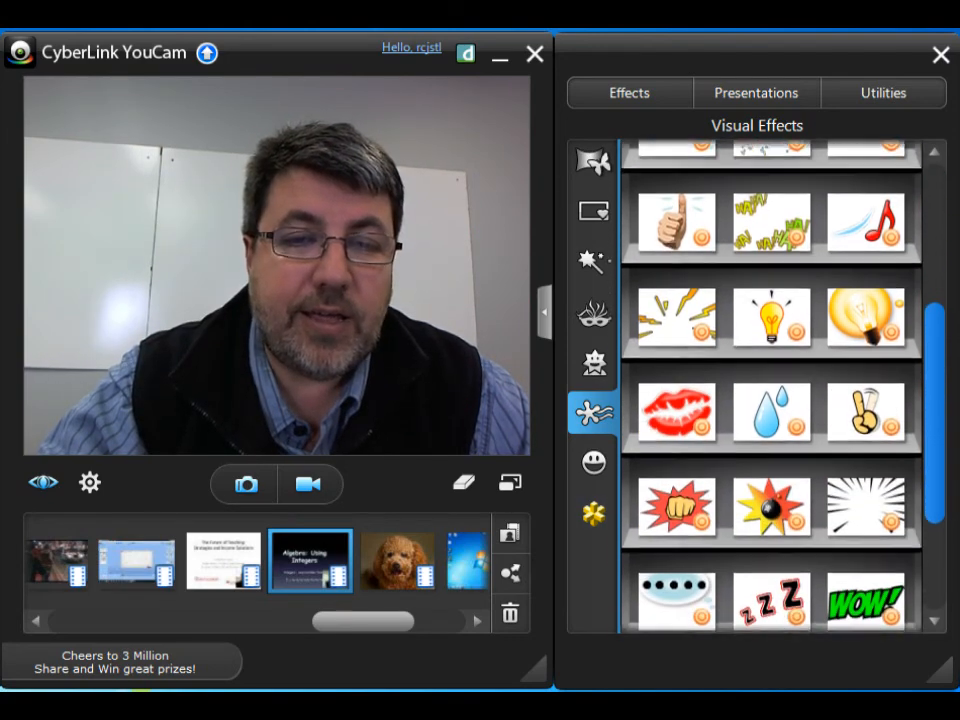
{"action": "scroll", "coordinate": [770, 390], "scroll_direction": "up", "scroll_amount": 3}
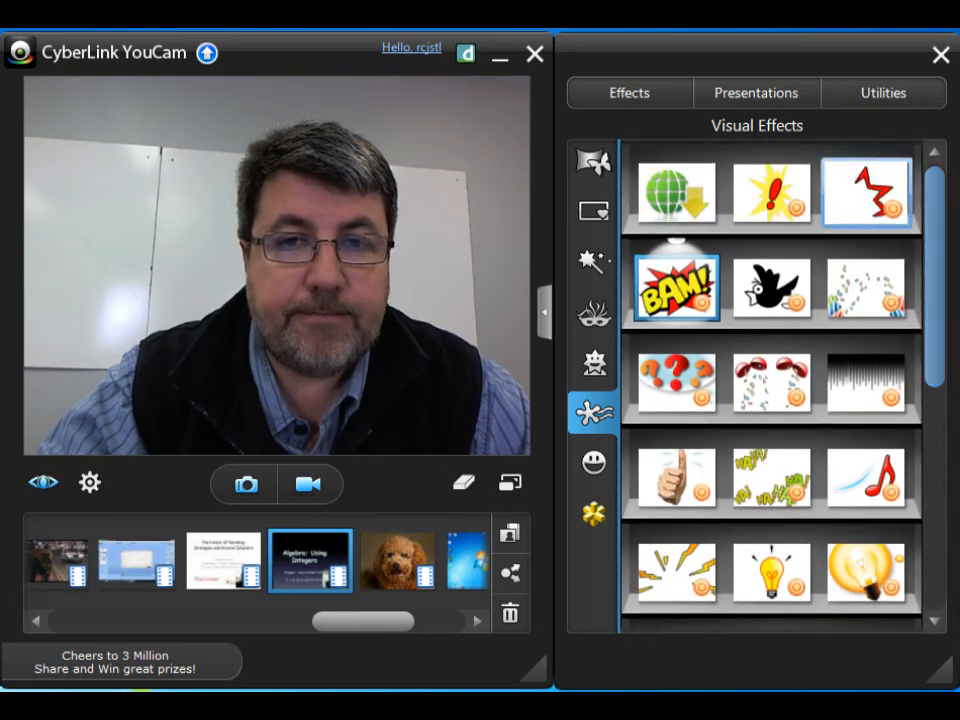
Open the choice of presentation modes
{"action": "left_click", "coordinate": [756, 92]}
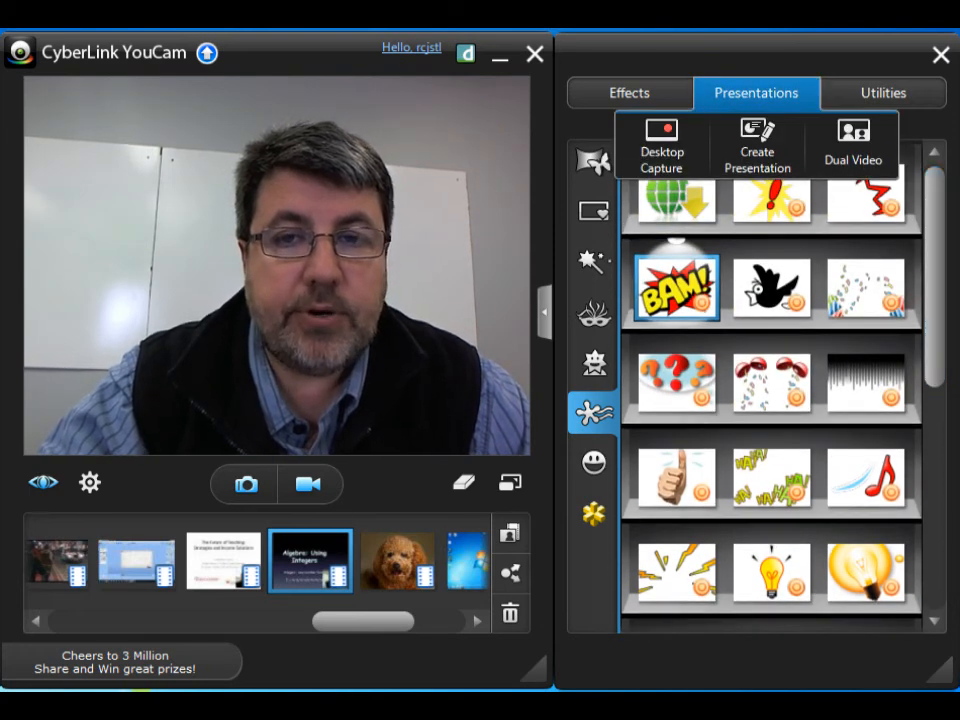